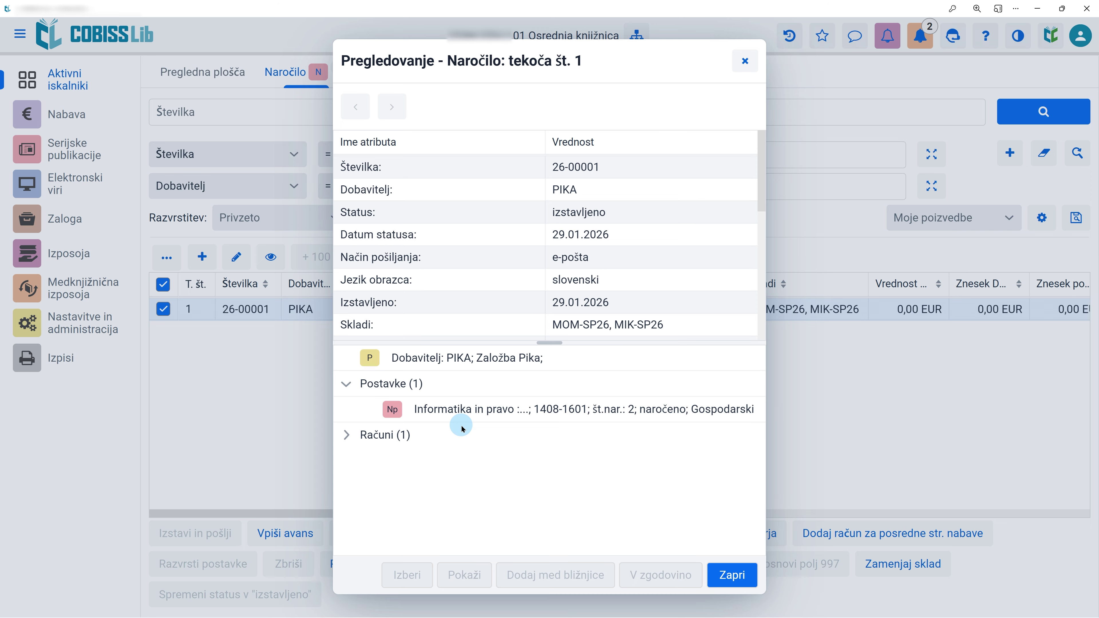
# View the order item for Informatika in pravo, examine its copies (Izvodi) and 996/997 fields, and close the view
pyautogui.click(462, 409)
pyautogui.click(470, 577)
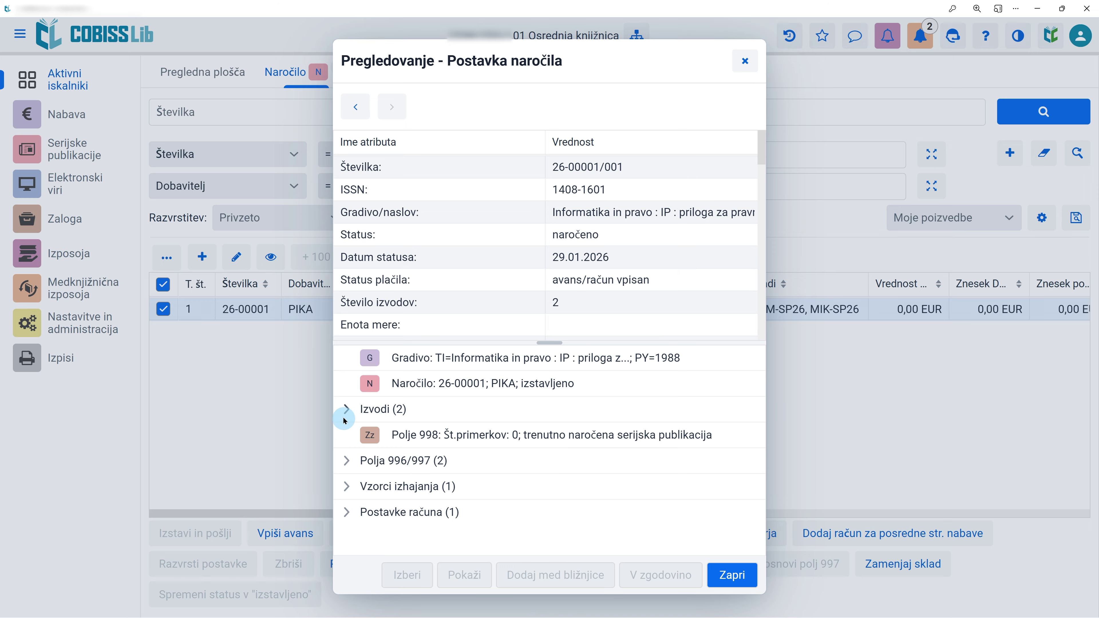
pyautogui.click(346, 408)
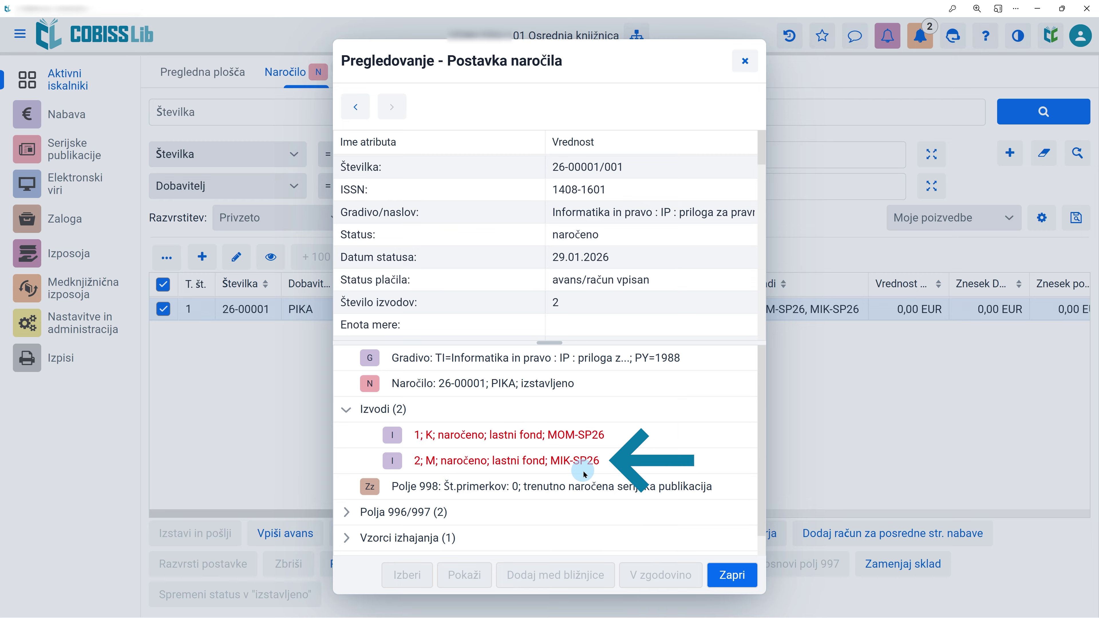
pyautogui.click(348, 414)
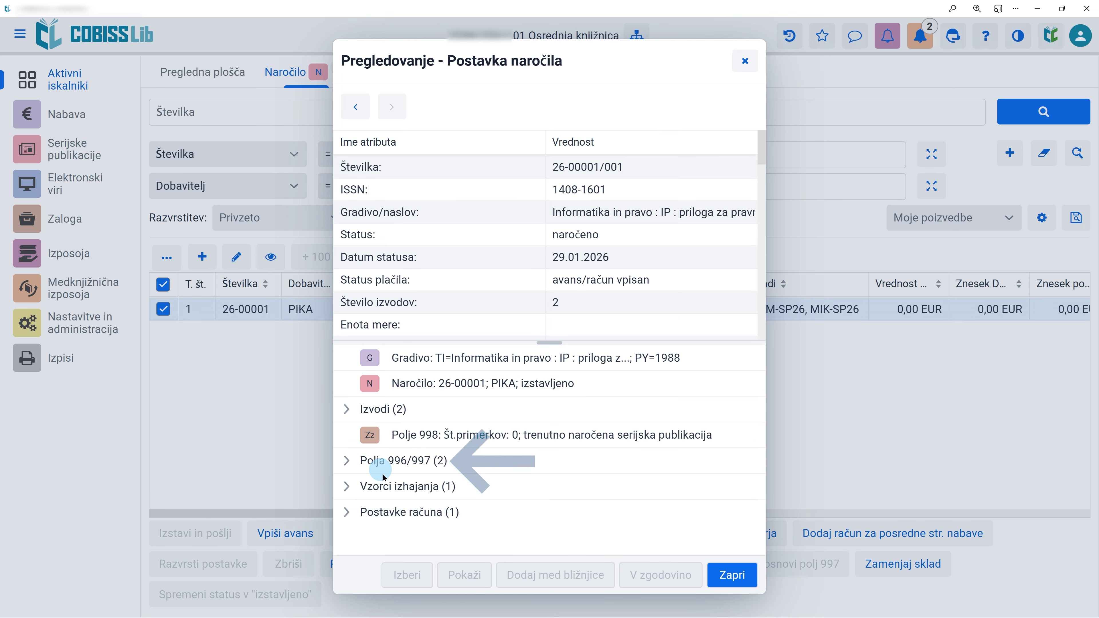
pyautogui.click(346, 461)
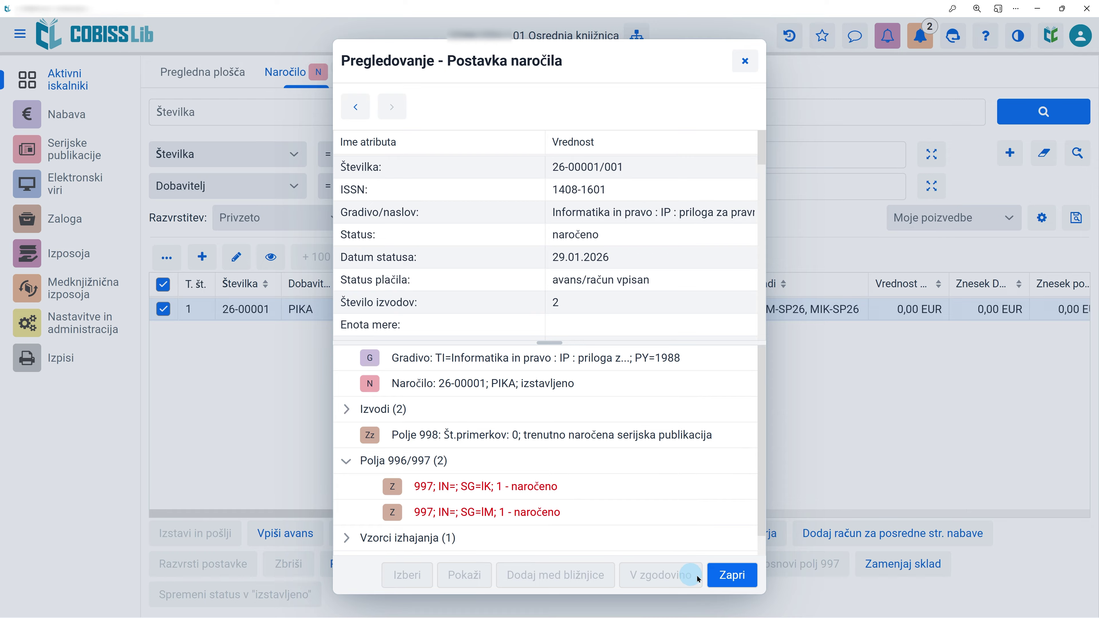
pyautogui.click(724, 579)
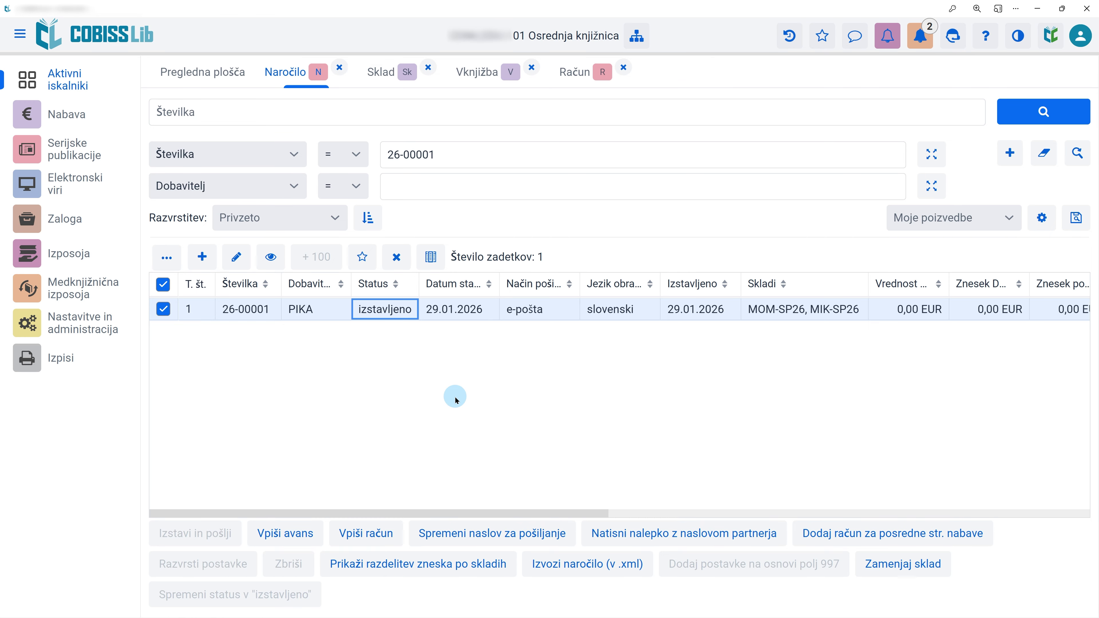
# Review the balances of the MOM-SP26 and MIK-SP26 funds and the postings recorded against them
pyautogui.click(382, 74)
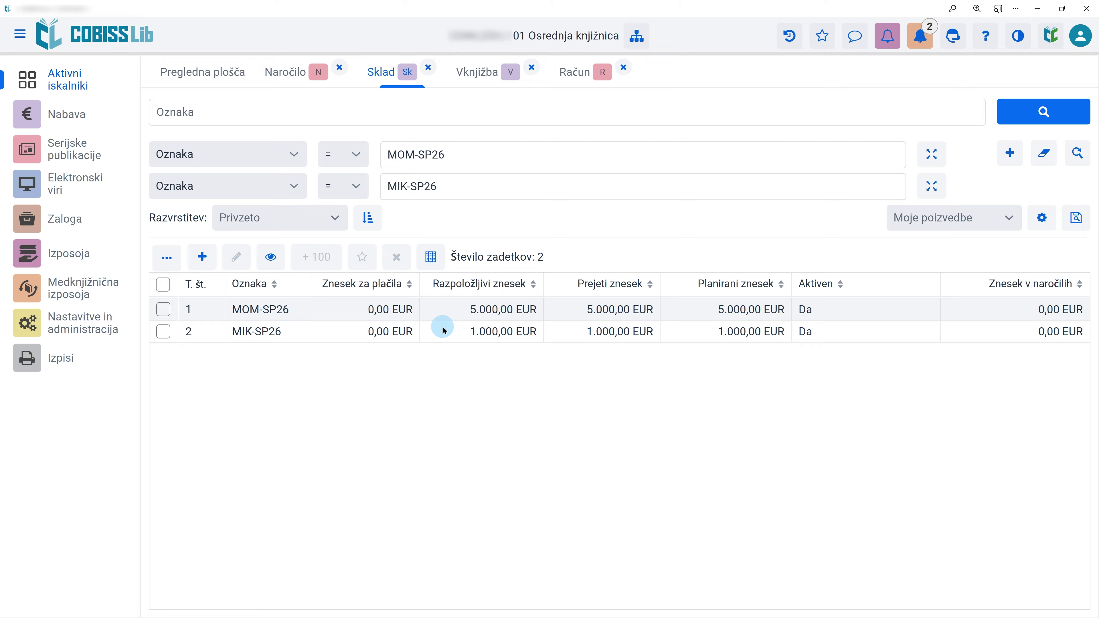
pyautogui.click(482, 77)
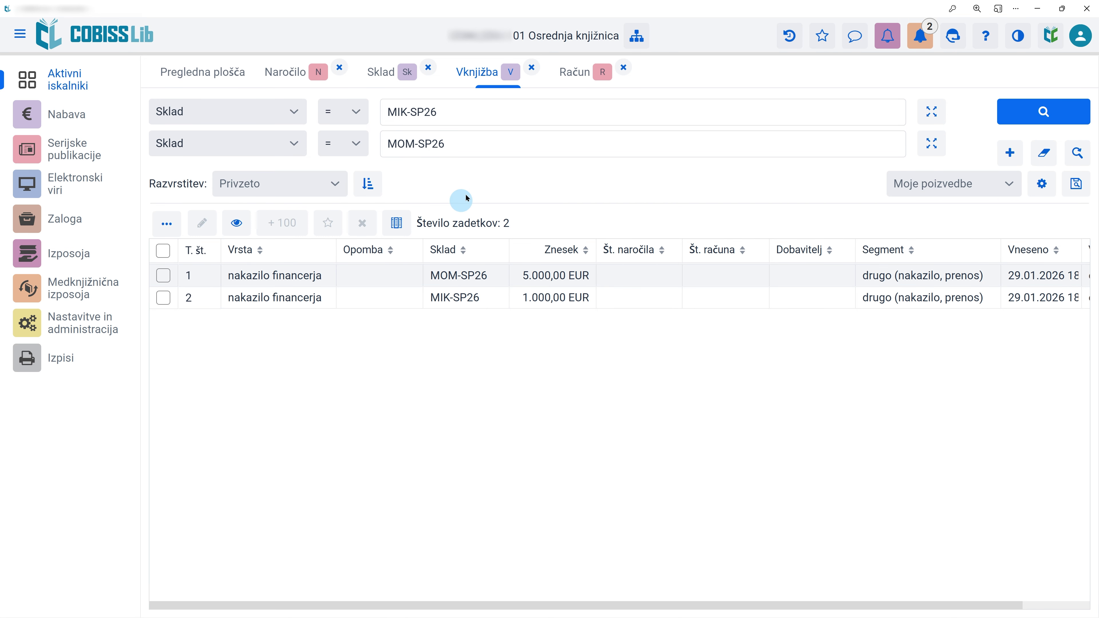
# Open the PIKA invoice for editing, examine its Informatika in pravo item's general and price data, and leave the item without saving
pyautogui.click(575, 81)
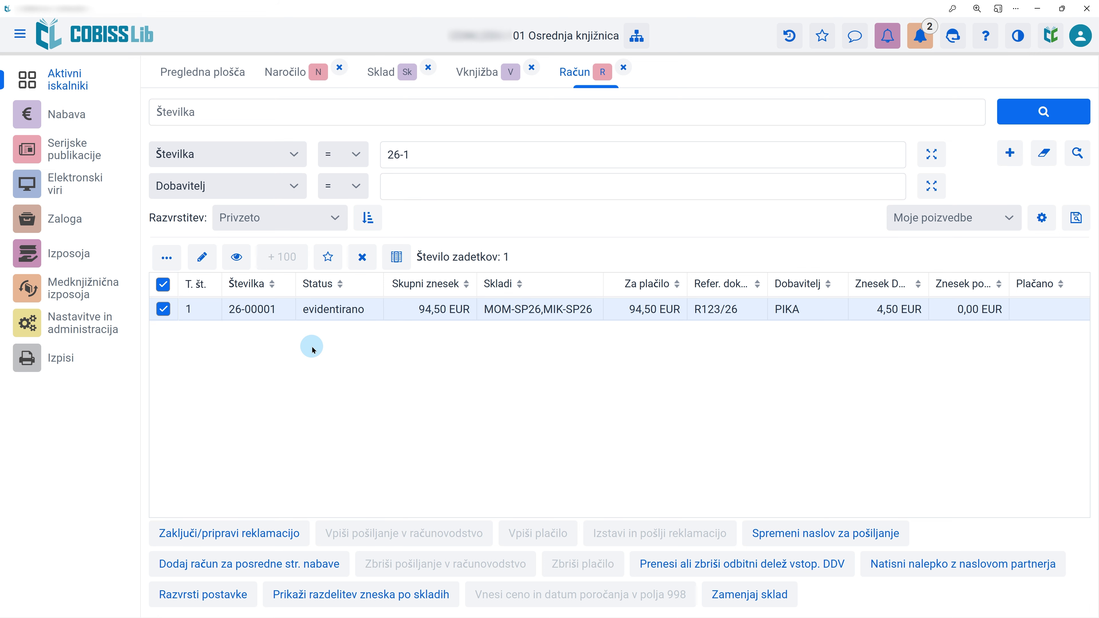
pyautogui.doubleClick(333, 310)
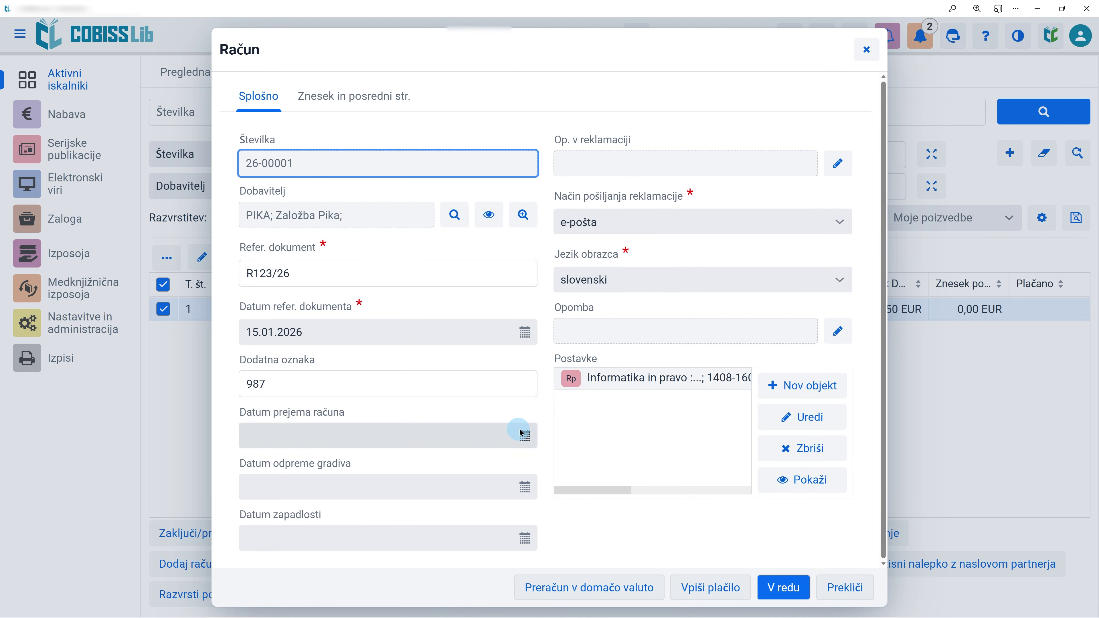
pyautogui.click(632, 382)
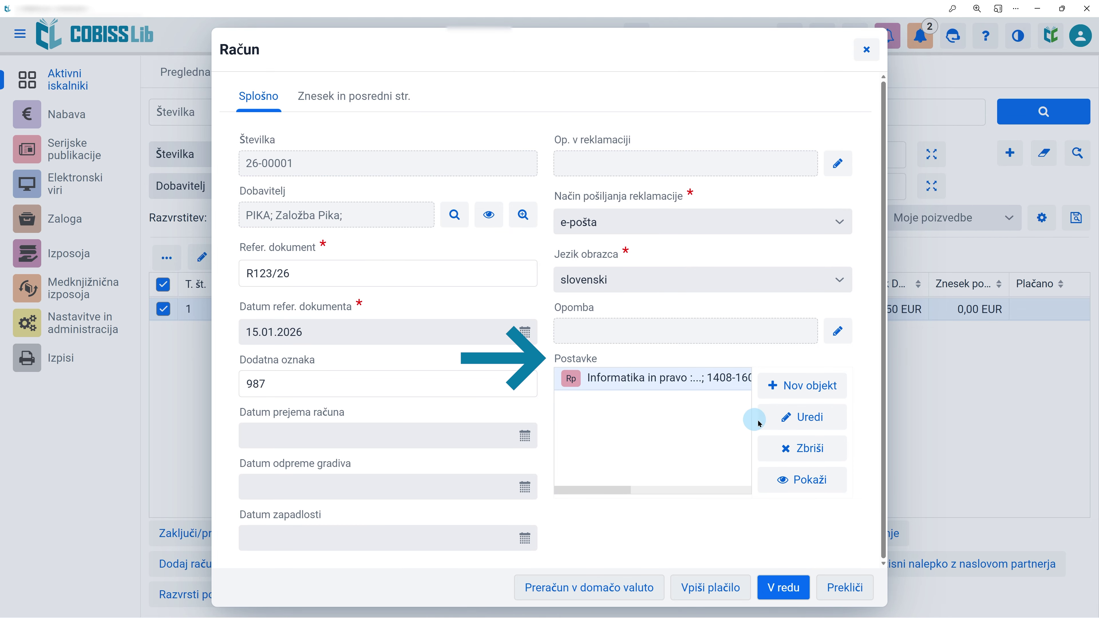
pyautogui.click(790, 417)
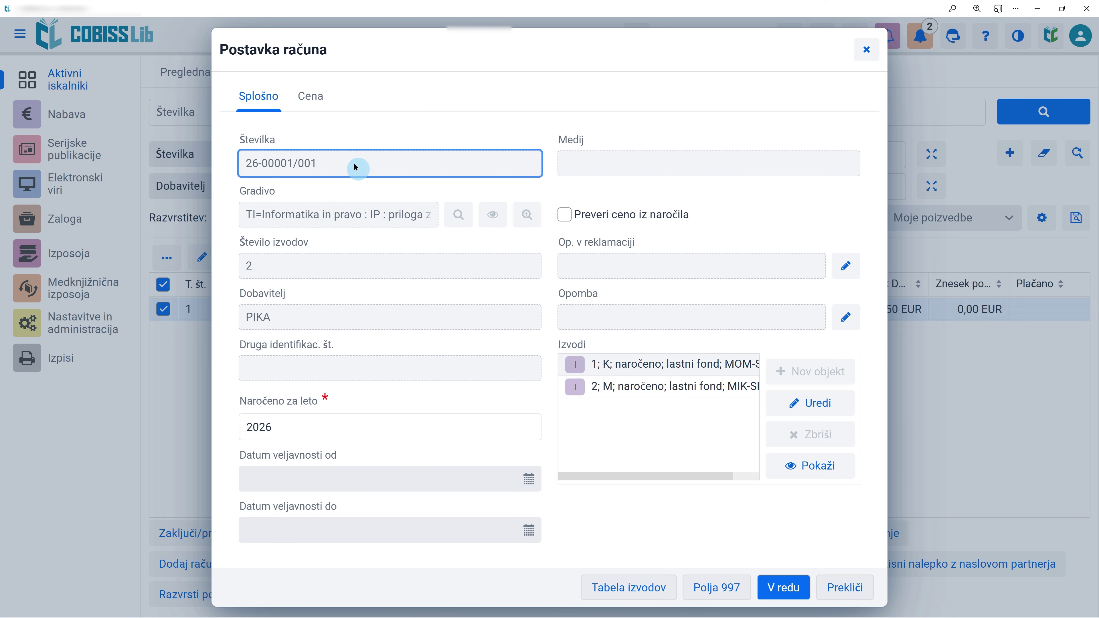
pyautogui.click(309, 96)
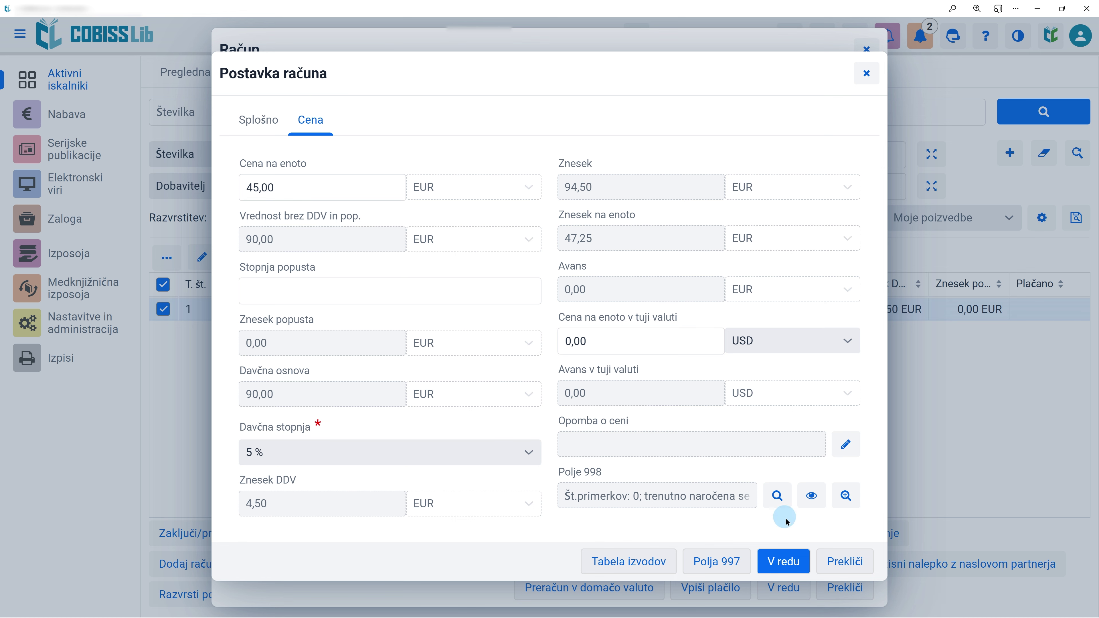
pyautogui.click(844, 560)
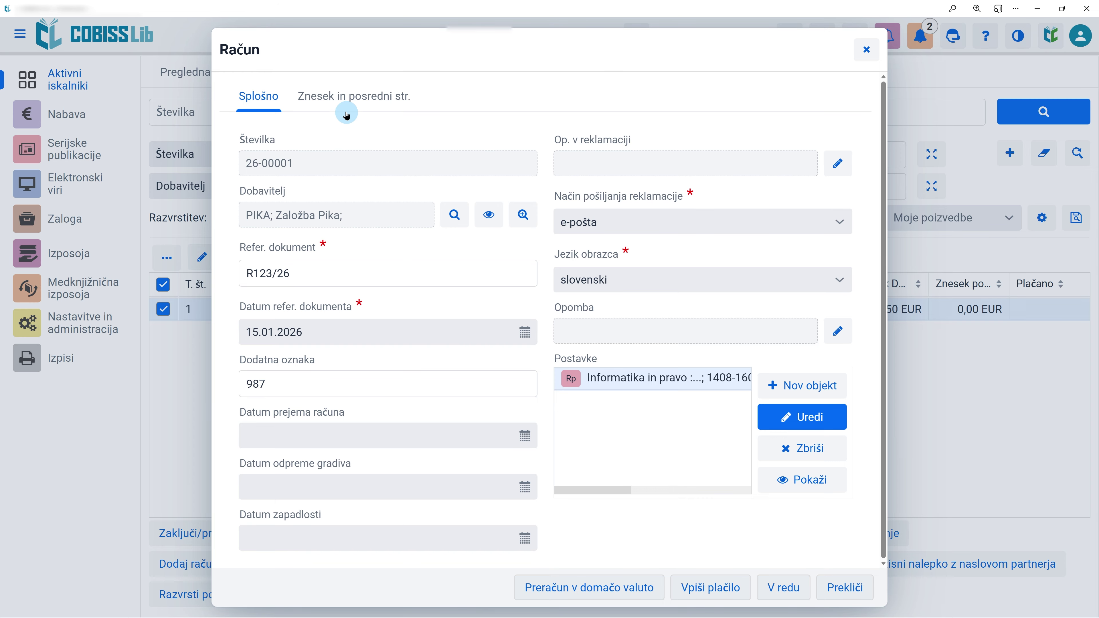
# Check the invoice's amounts, record its payment, and confirm concluding the invoice for accounting and payment
pyautogui.click(335, 102)
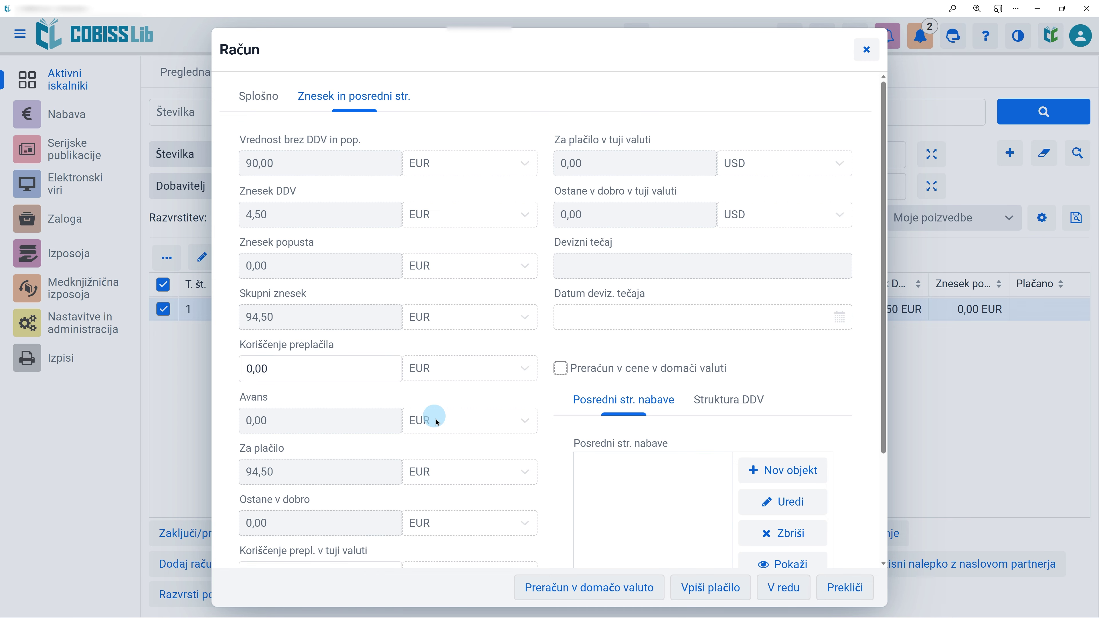
pyautogui.click(695, 596)
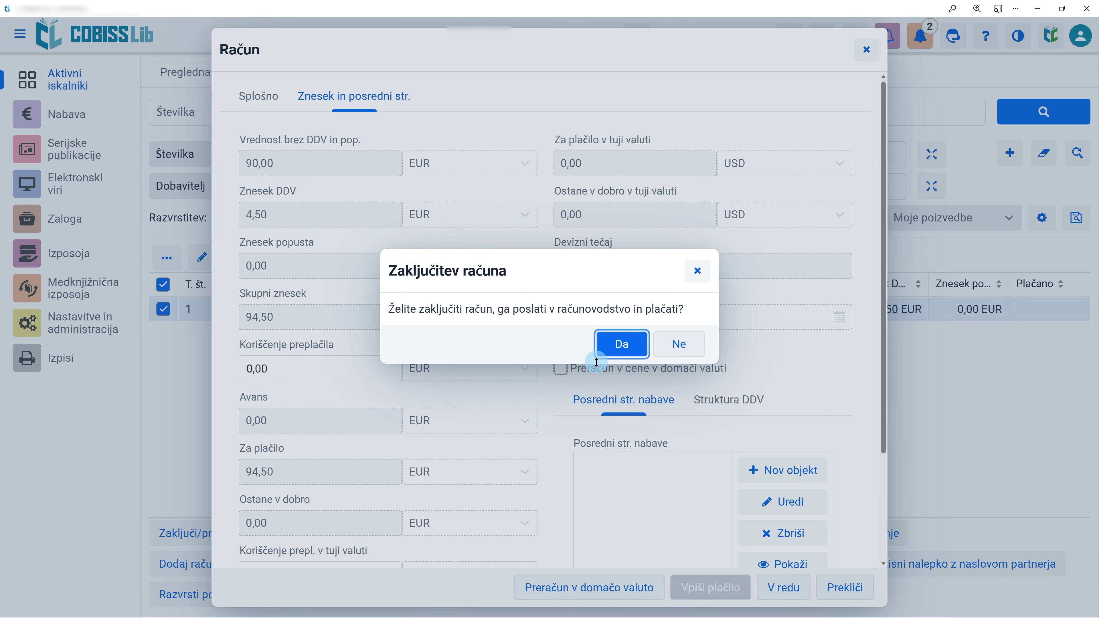
pyautogui.click(620, 351)
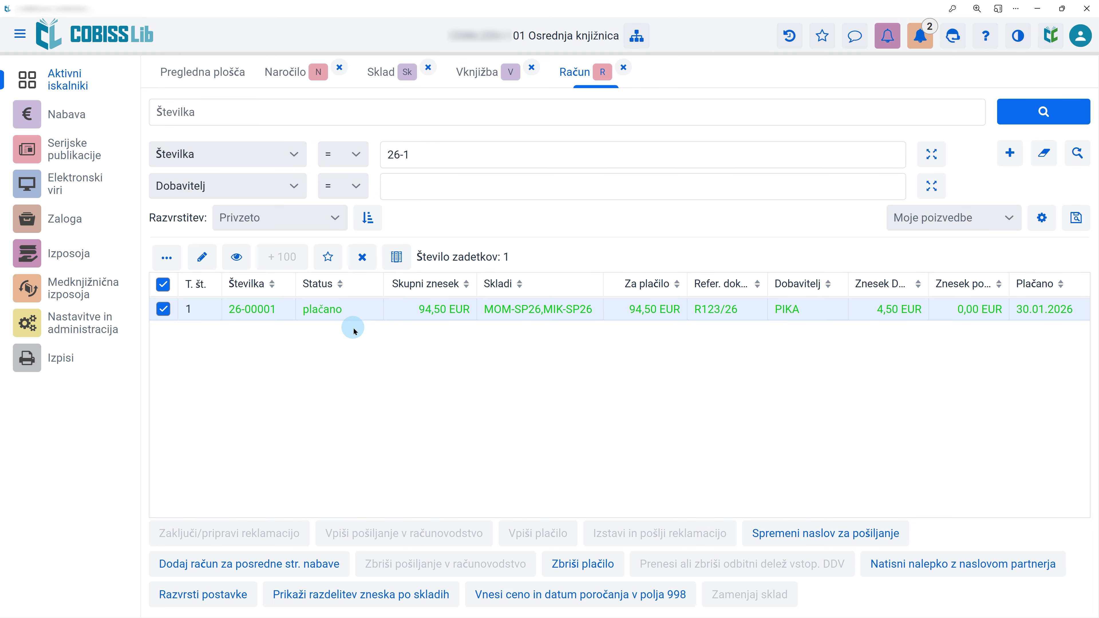
# View the paid PIKA invoice and show the details of its Informatika in pravo item
pyautogui.doubleClick(364, 311)
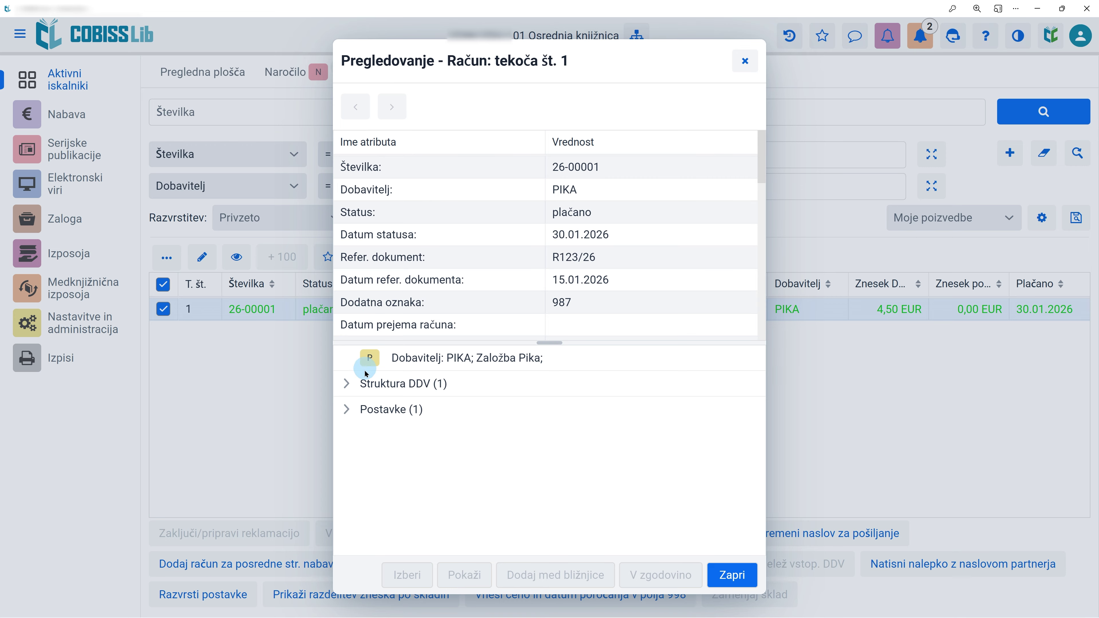
pyautogui.click(346, 409)
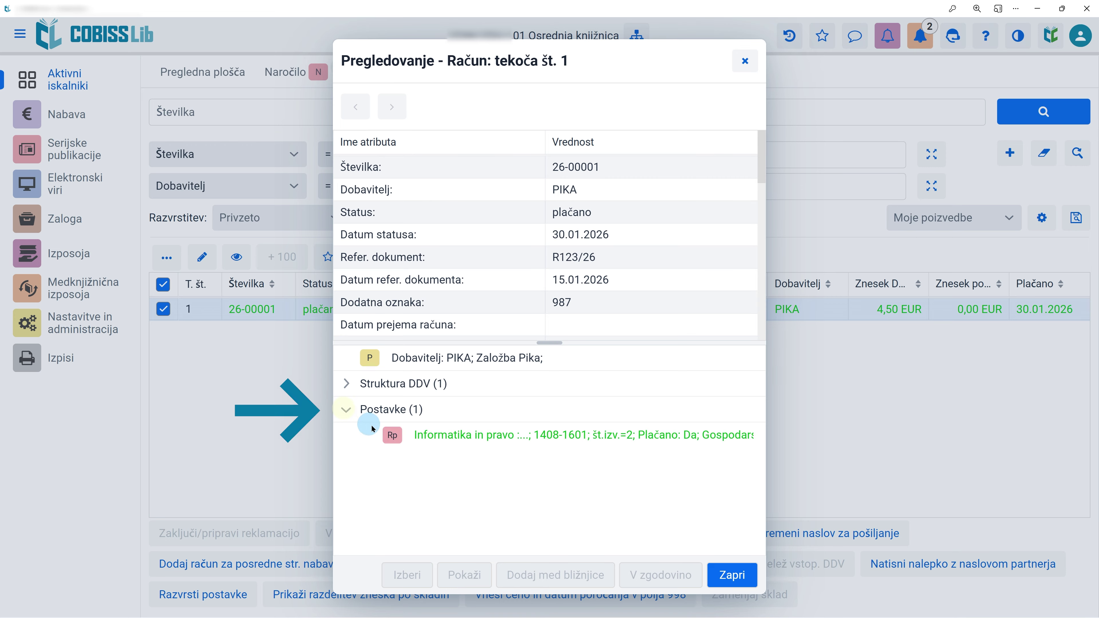
pyautogui.click(440, 441)
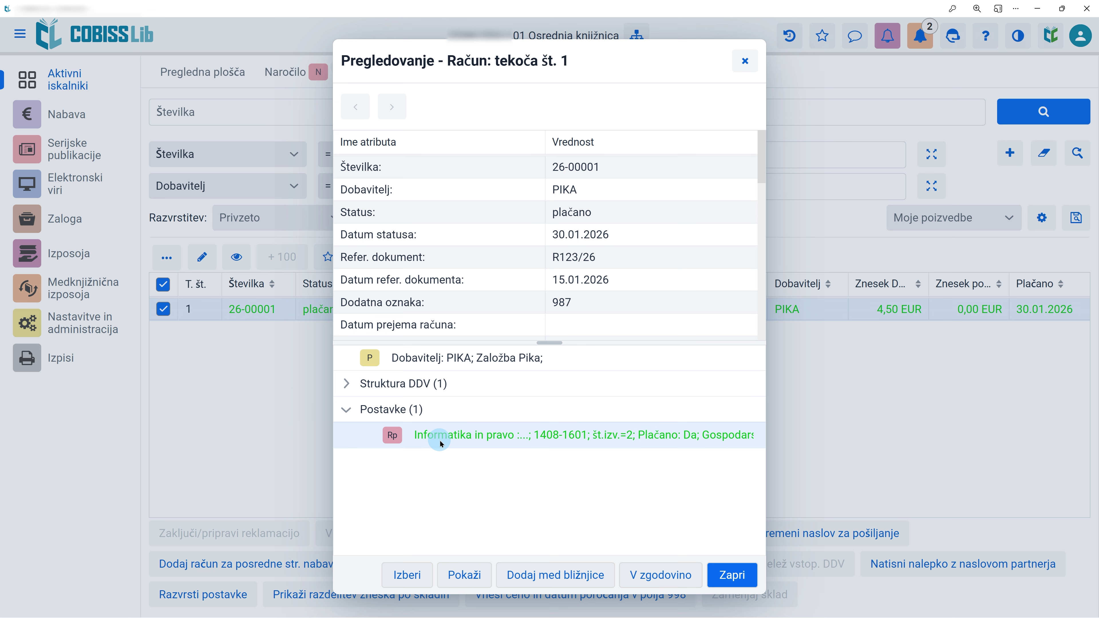
pyautogui.click(474, 578)
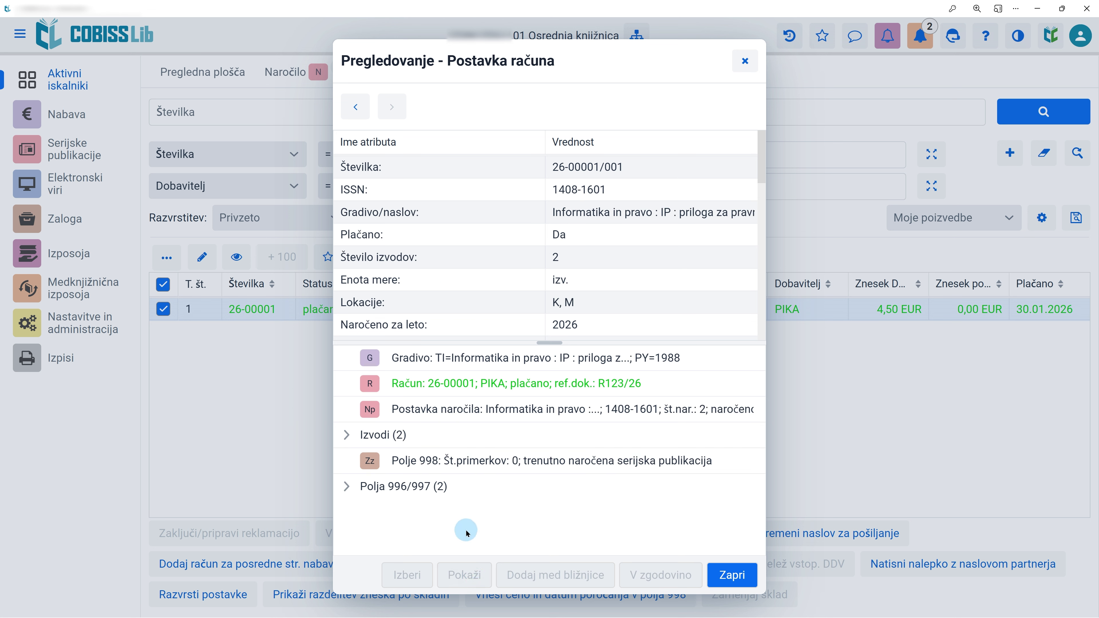
# Expand the invoice item's 996/997 fields and show both 997 fields together
pyautogui.click(346, 486)
pyautogui.click(432, 513)
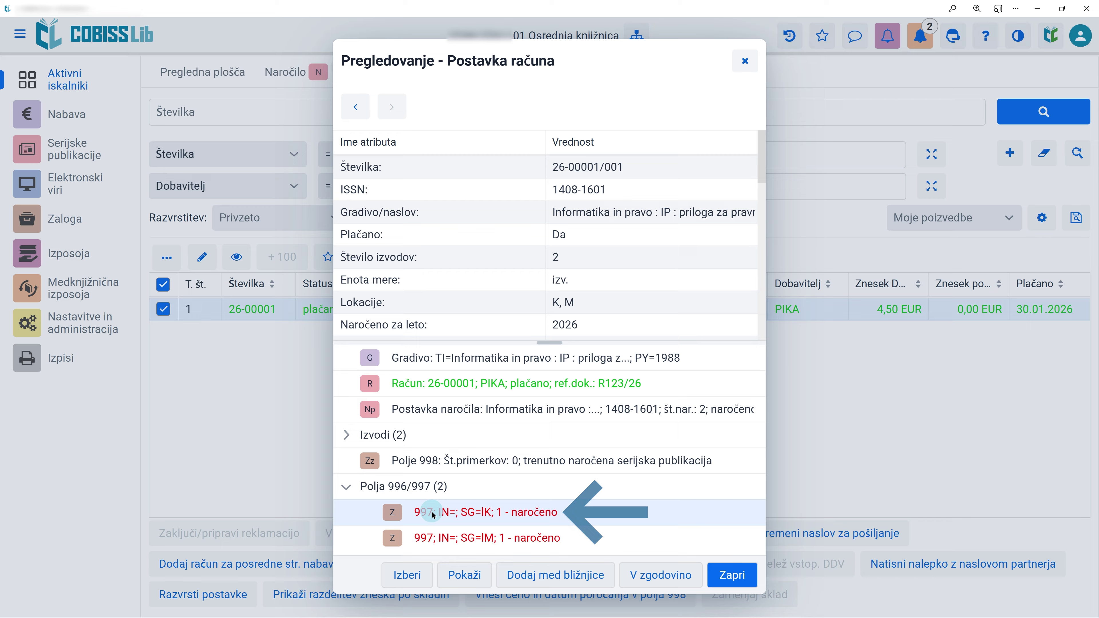
pyautogui.keyDown('ctrl'); pyautogui.click(447, 538); pyautogui.keyUp('ctrl')
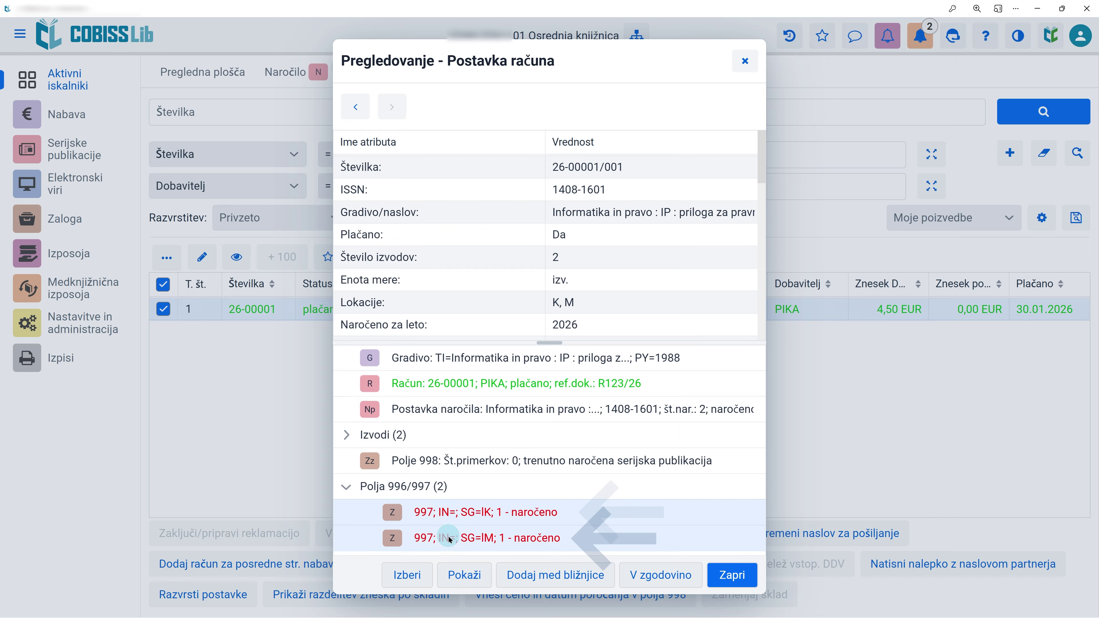
pyautogui.click(465, 579)
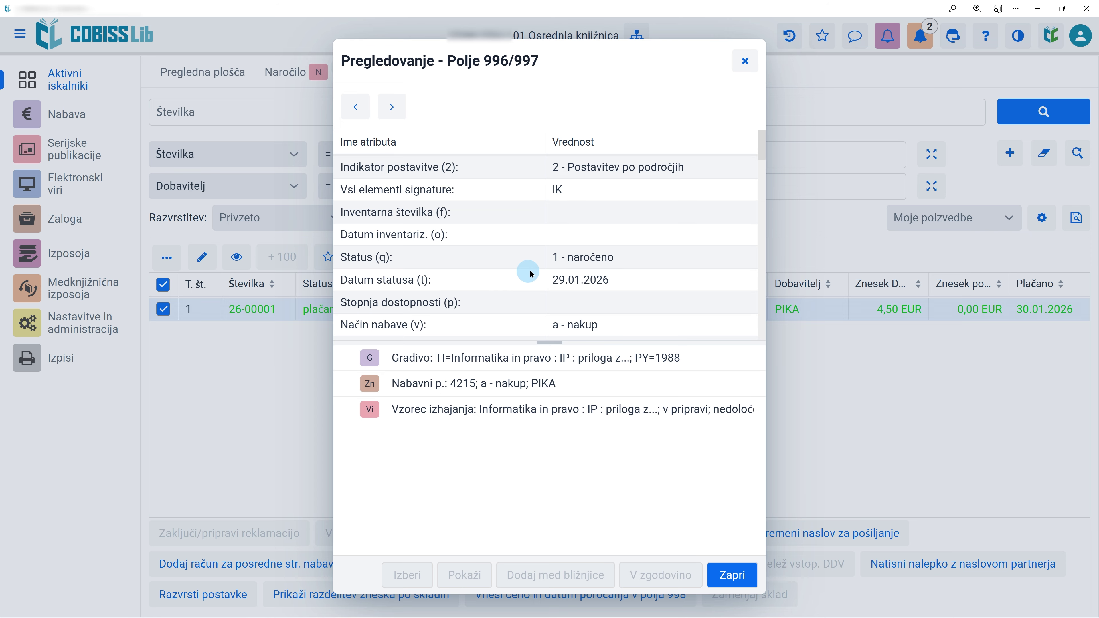
# Show the acquisition data linked to the first 997 field and examine its order, invoice and price entries
pyautogui.click(471, 392)
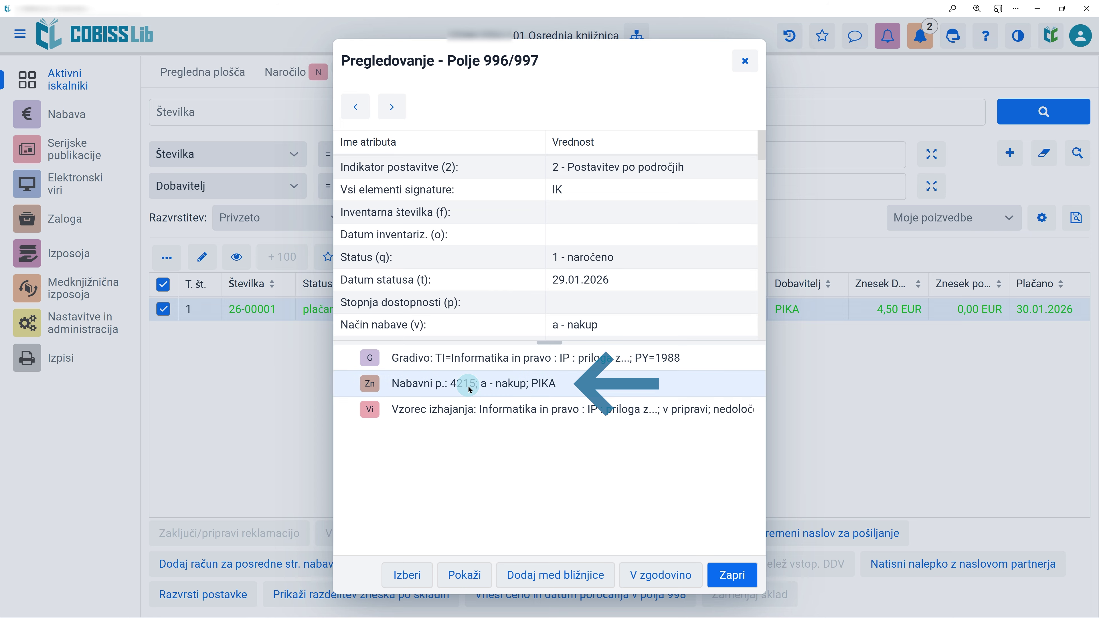
pyautogui.click(465, 576)
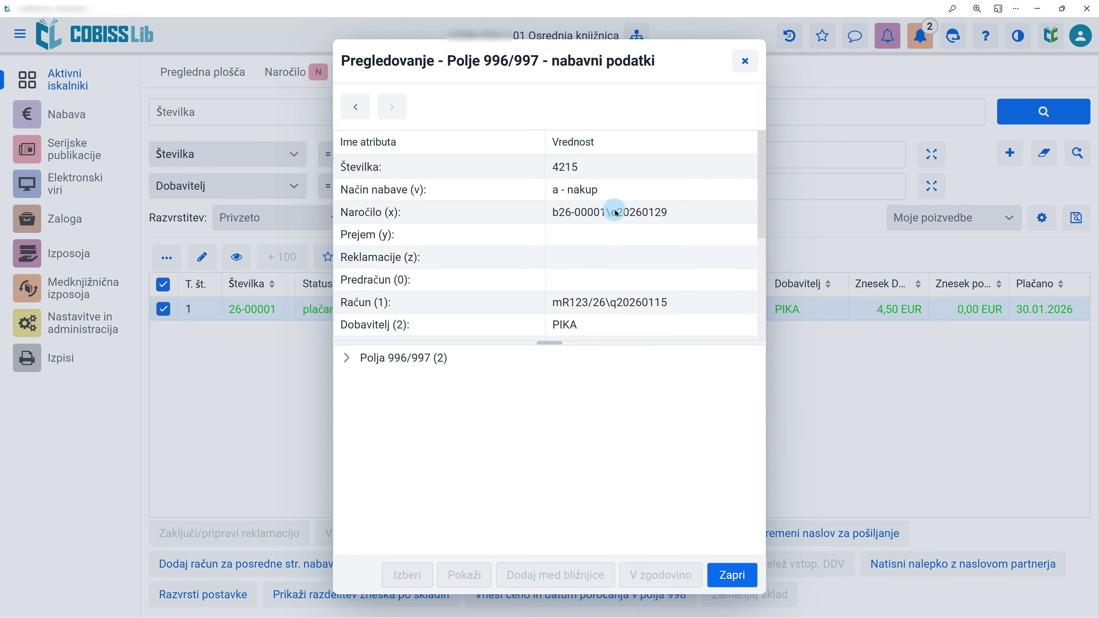
pyautogui.moveTo(762, 208); pyautogui.dragTo(760, 260)
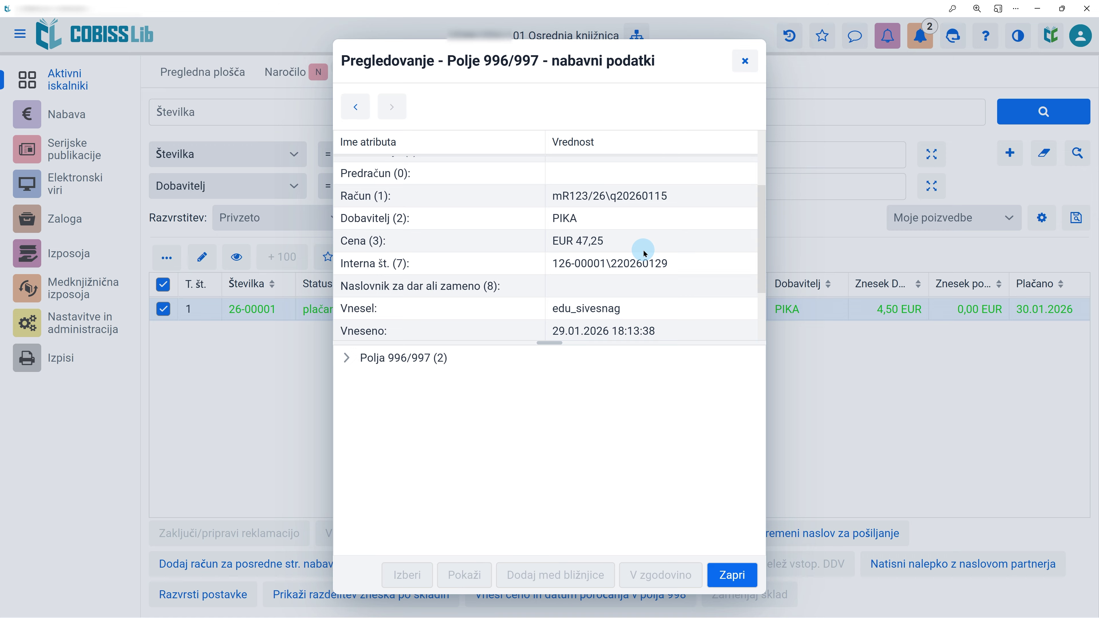
# Show the second 997 field from the linked 996/997 fields, examine its acquisition data, and close the view
pyautogui.click(346, 358)
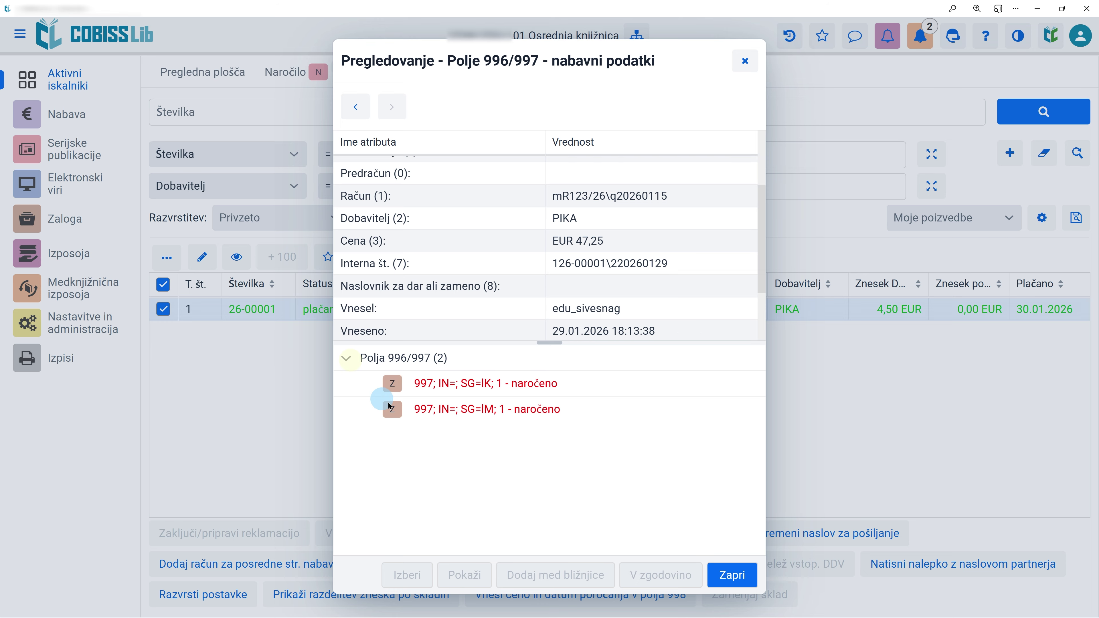
pyautogui.click(472, 416)
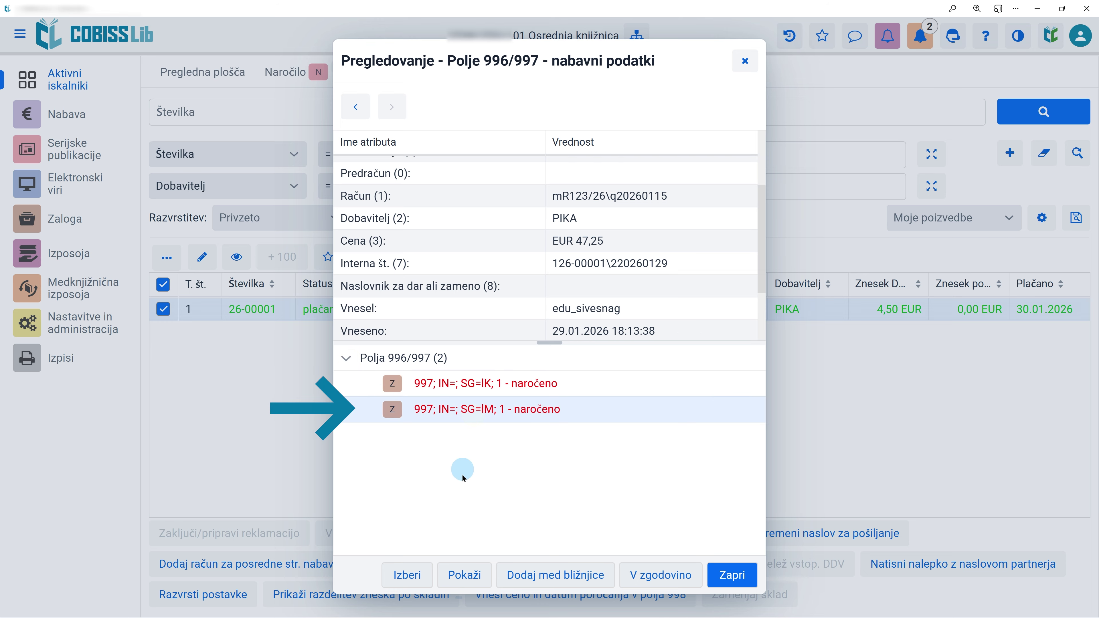
pyautogui.click(465, 575)
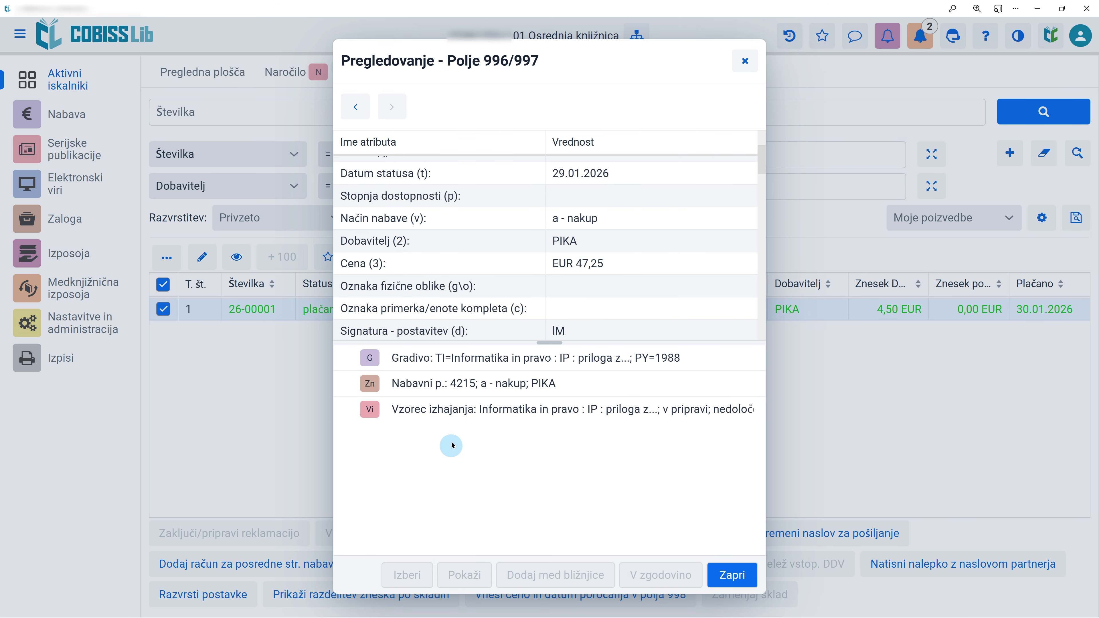
pyautogui.click(443, 384)
pyautogui.click(469, 575)
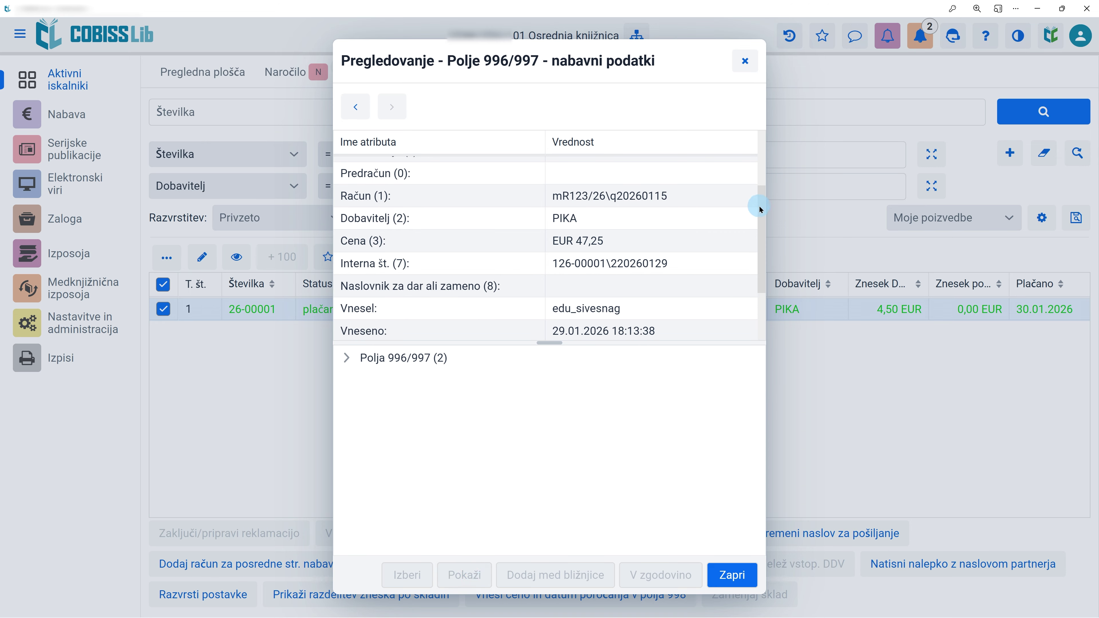
pyautogui.scroll(-2, 758, 221)
pyautogui.moveTo(761, 230)
pyautogui.mouseDown()
pyautogui.moveTo(760, 145)
pyautogui.moveTo(757, 227)
pyautogui.mouseUp()
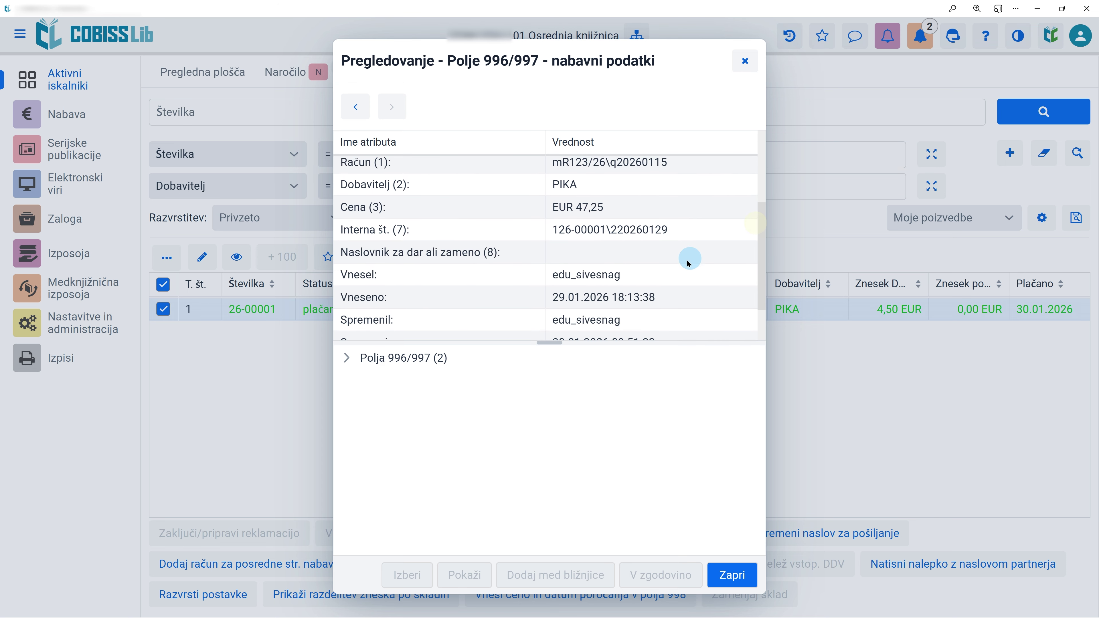
pyautogui.click(735, 582)
# Check the balances of the MOM-SP26 and MIK-SP26 funds and rerun the search for their postings
pyautogui.click(381, 72)
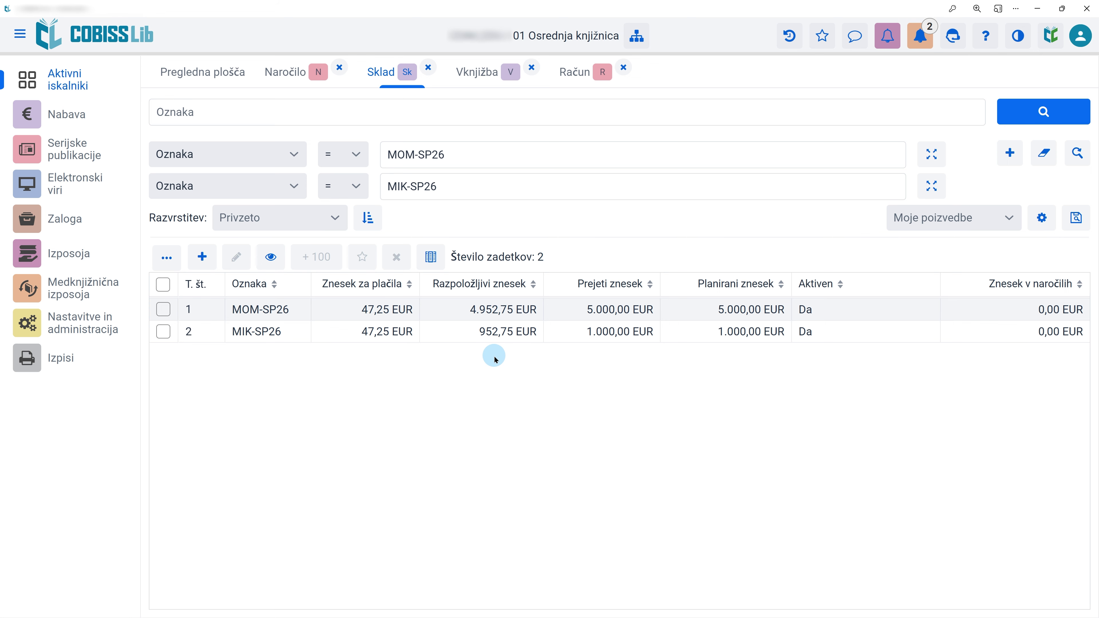
pyautogui.click(487, 81)
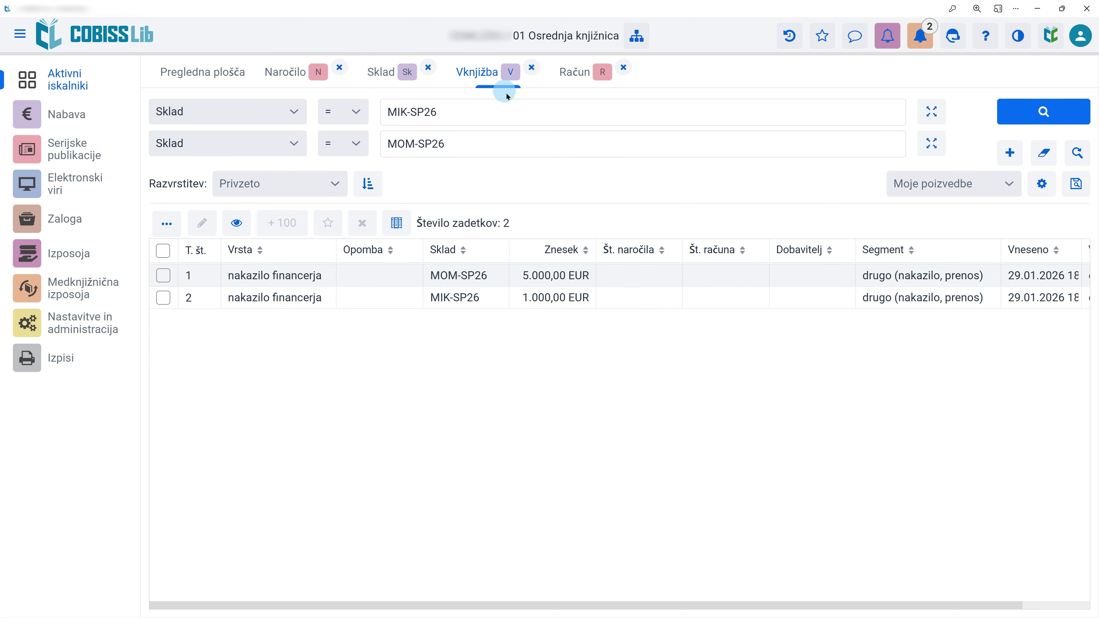
pyautogui.click(1069, 113)
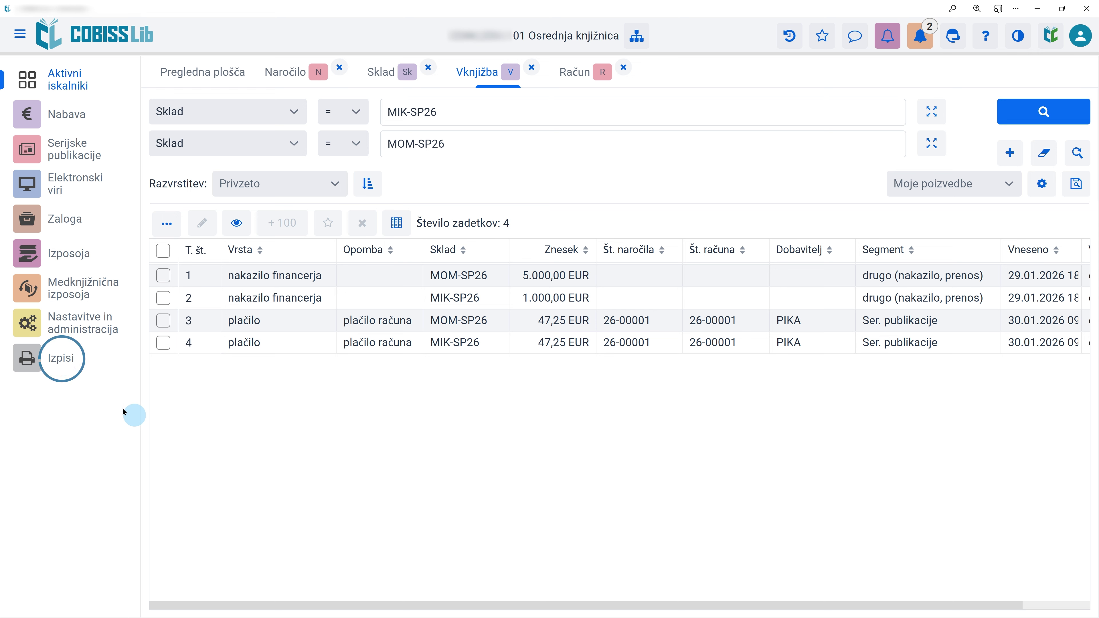
# Start preparing the serial publications spending report SP-PS-01: Plačila računov – po skladih/vrstah gradiva
pyautogui.click(60, 357)
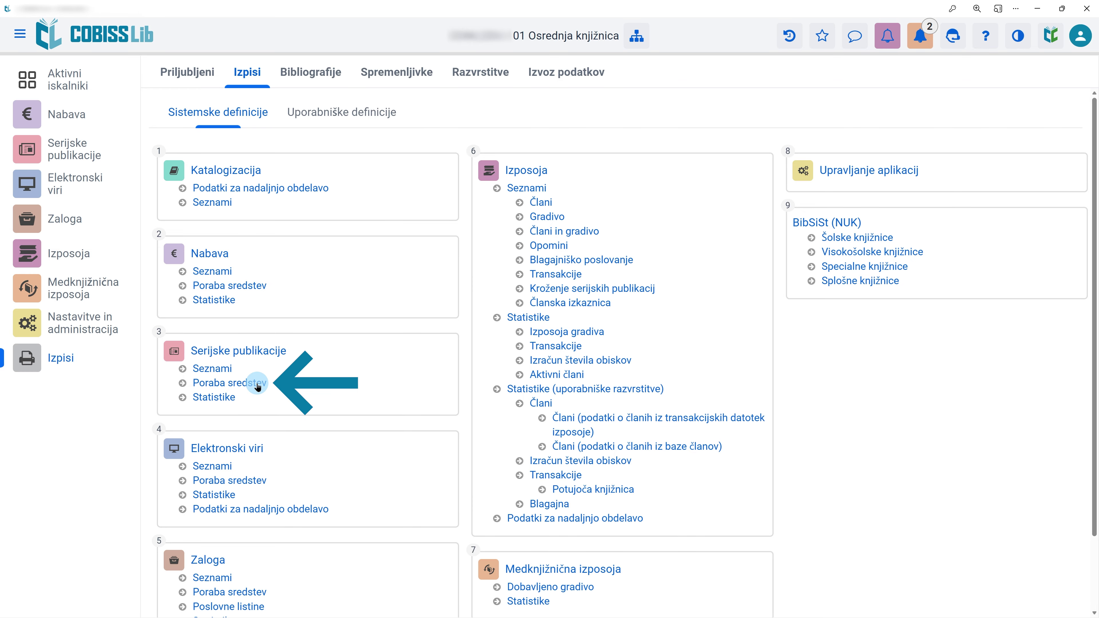
pyautogui.click(257, 383)
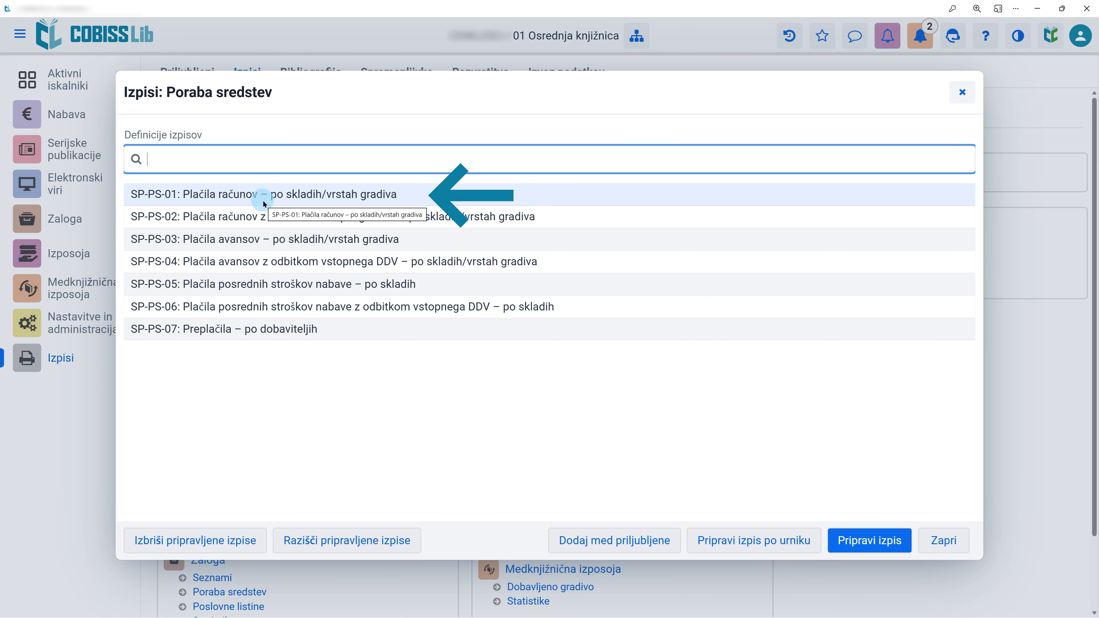
pyautogui.click(861, 544)
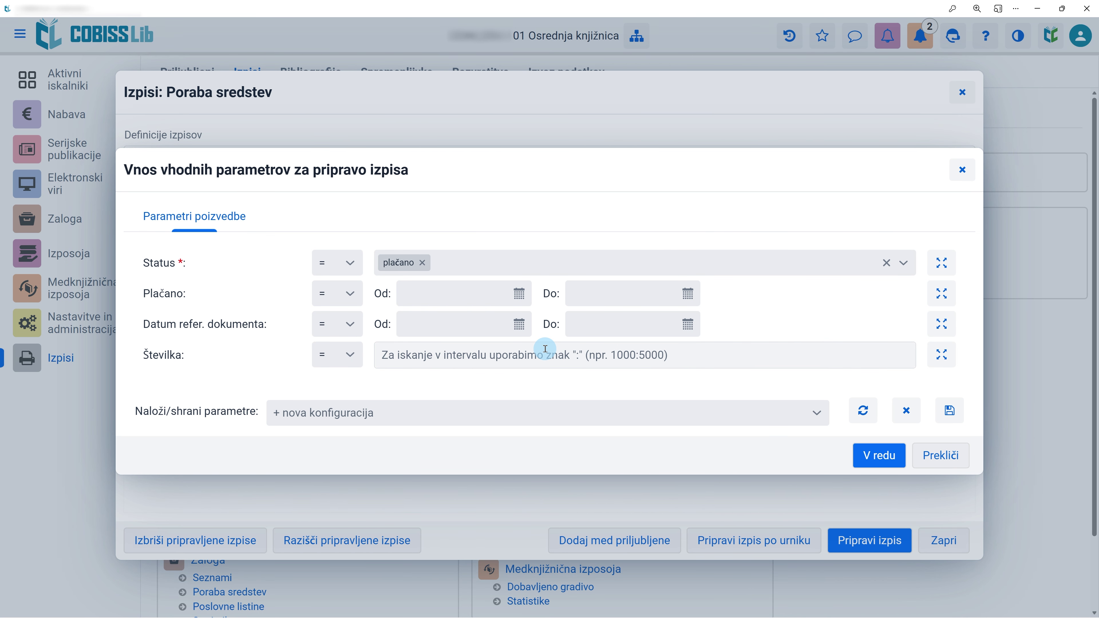
# Limit the report's payment date (Plačano) to today, 30.01.2026, and generate the report
pyautogui.click(451, 294)
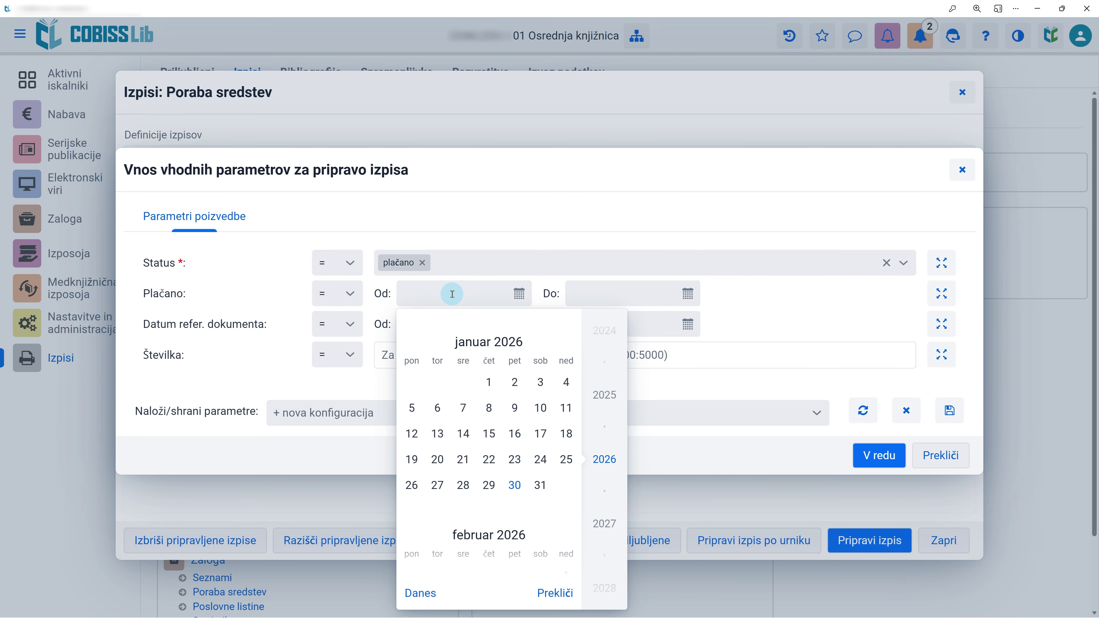
pyautogui.click(422, 593)
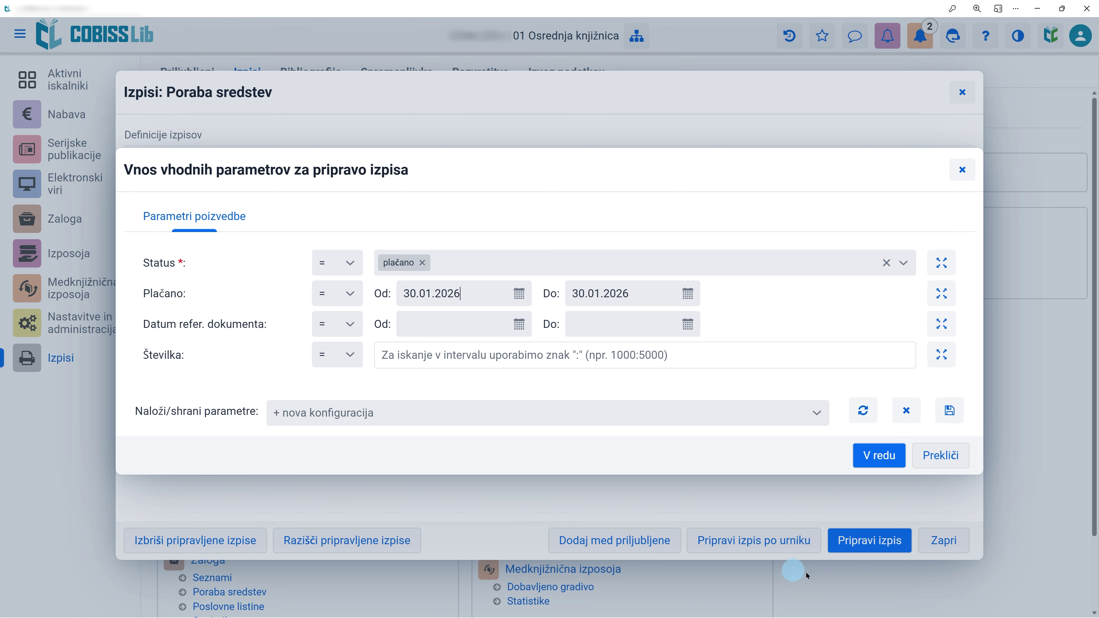
pyautogui.click(885, 458)
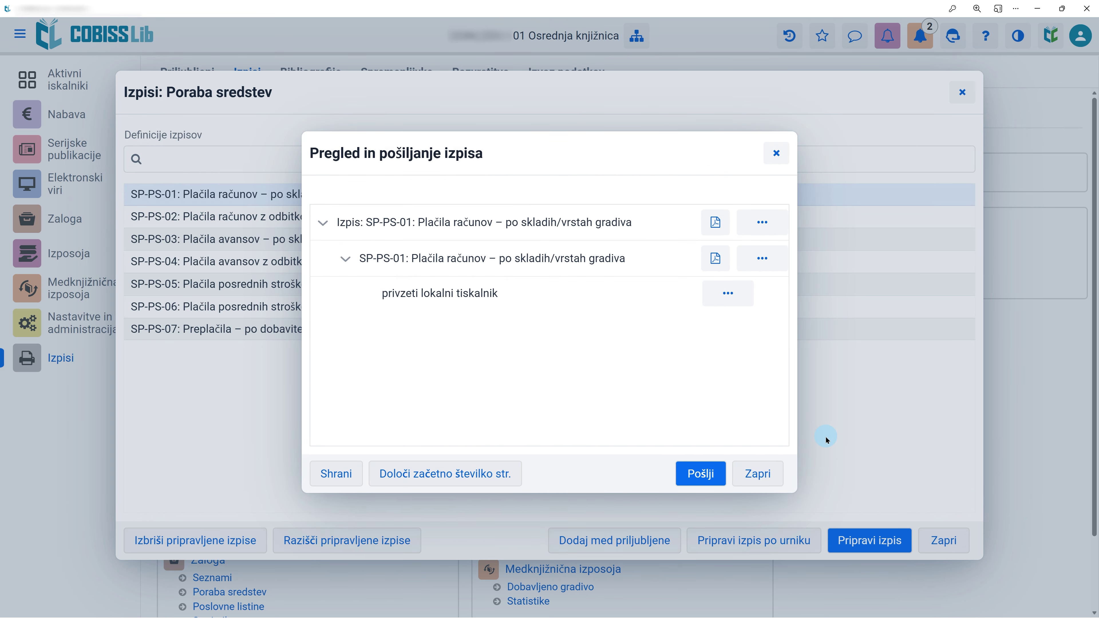
# View the complete SP-PS-01 report as a PDF, enlarge it, and examine the payments by fund and the explanatory notes at its end
pyautogui.click(715, 222)
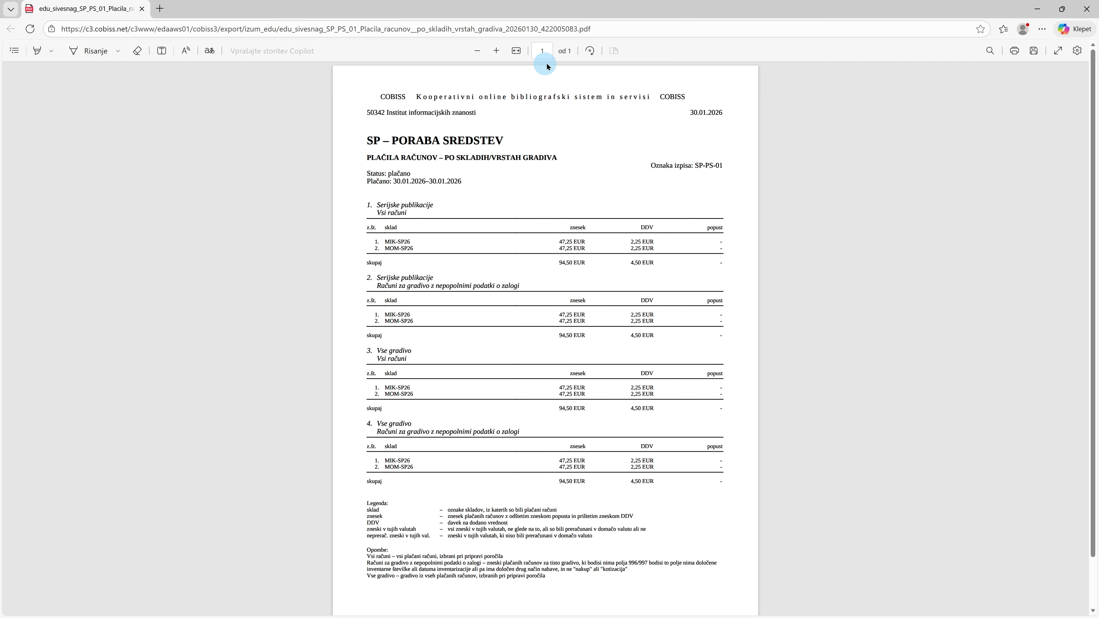
pyautogui.click(496, 50)
pyautogui.click(496, 51)
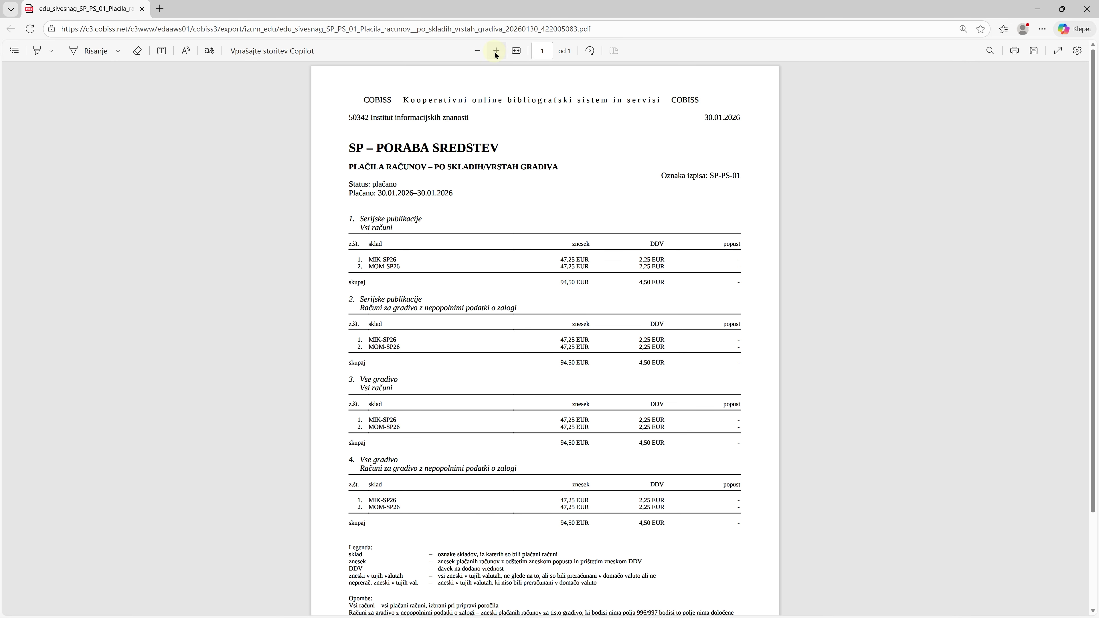
pyautogui.click(496, 51)
pyautogui.click(502, 96)
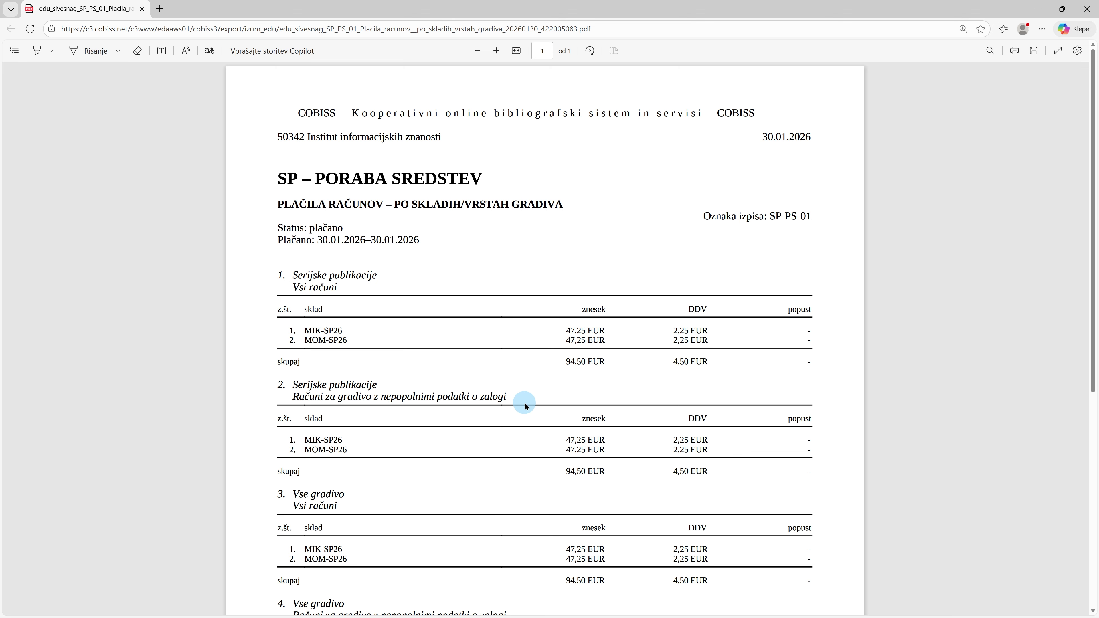
pyautogui.scroll(-8, 526, 403)
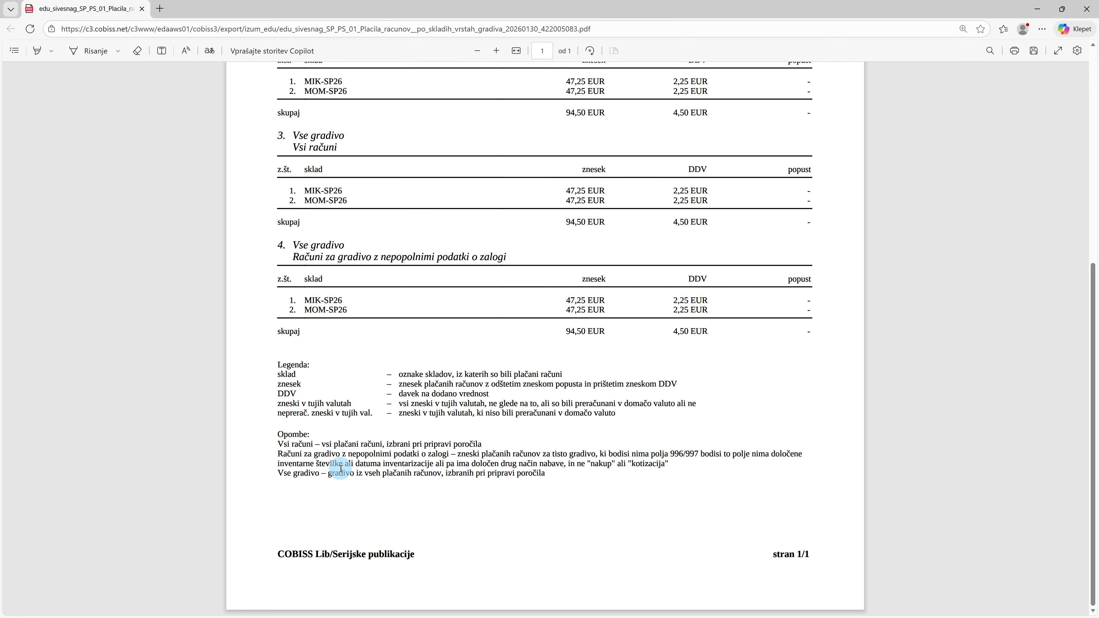
pyautogui.moveTo(295, 445); pyautogui.dragTo(692, 480)
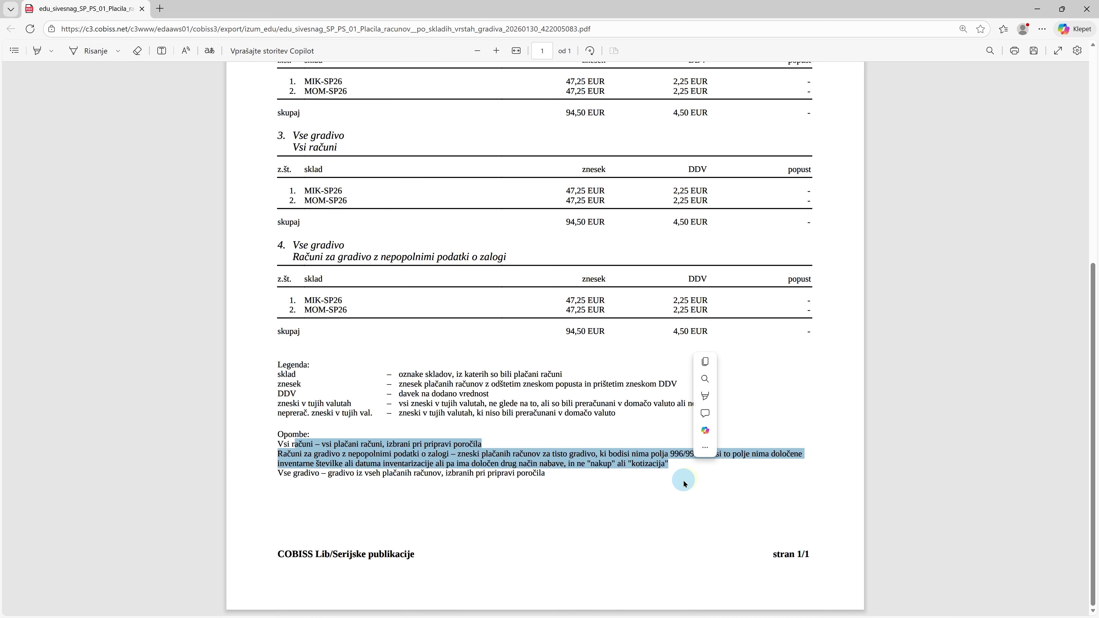
pyautogui.click(707, 485)
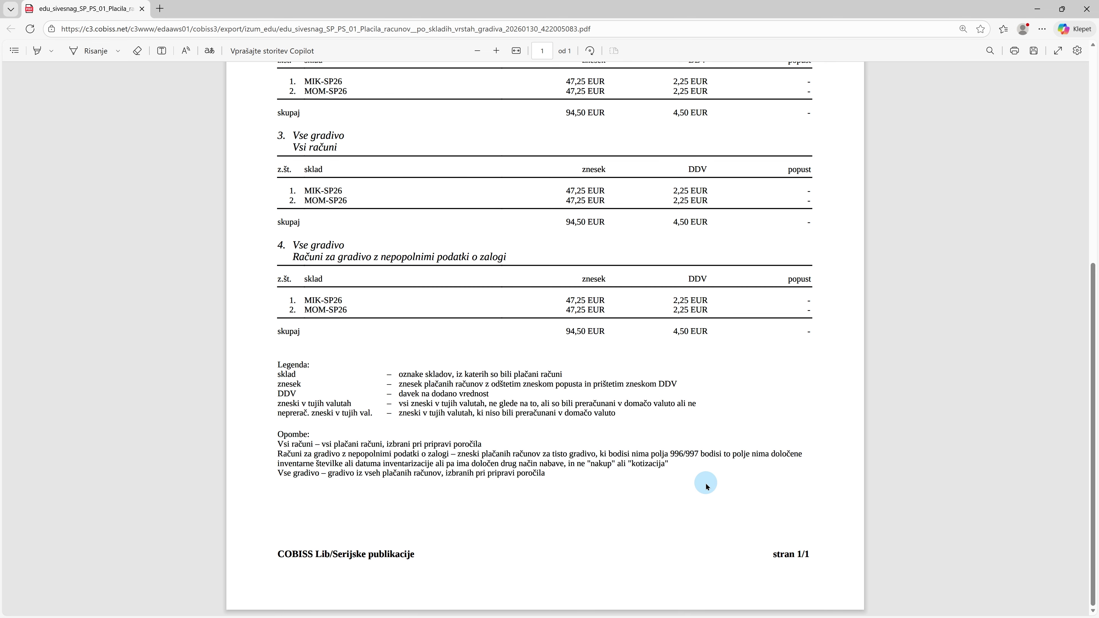